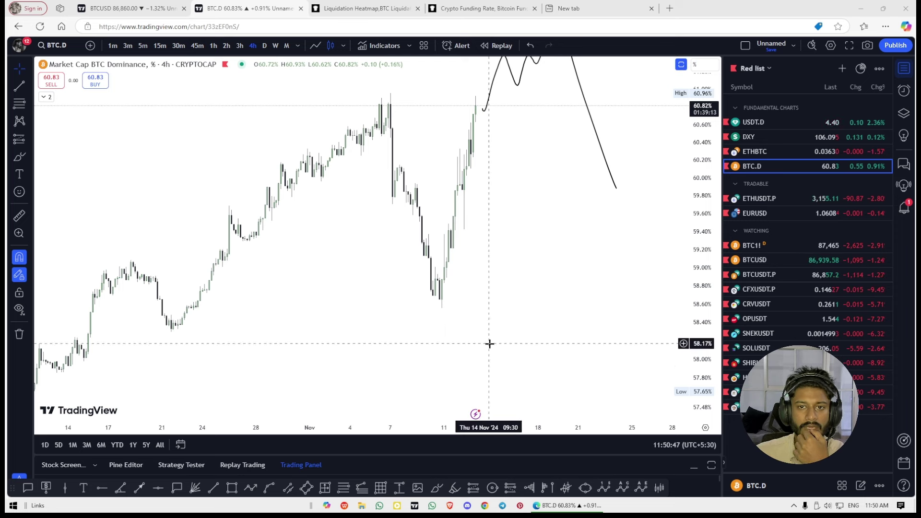
Stretch the price scale and pan the BTC Dominance chart until the 61.65% nPOC line and projected curve fit.
{"action": "scroll", "coordinate": [502, 314], "scroll_direction": "right", "scroll_amount": 2}
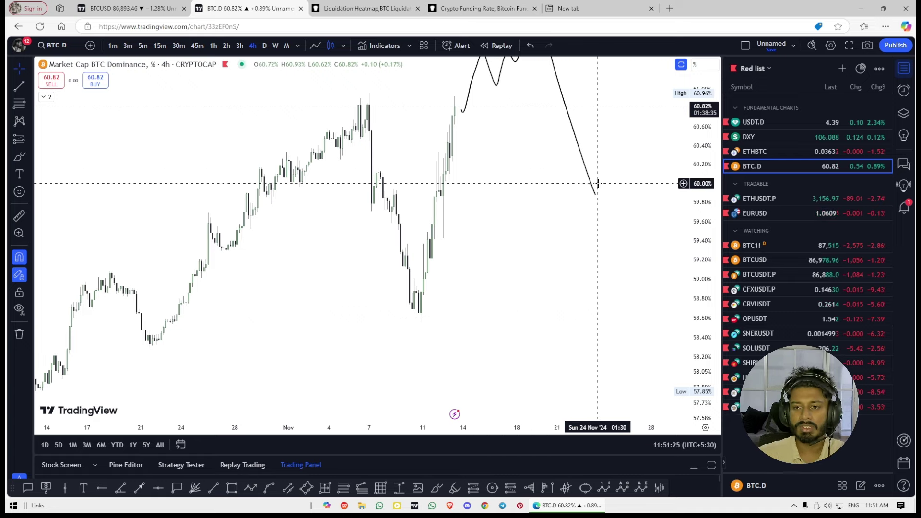
{"action": "left_click_drag", "start_coordinate": [701, 163], "coordinate": [701, 176]}
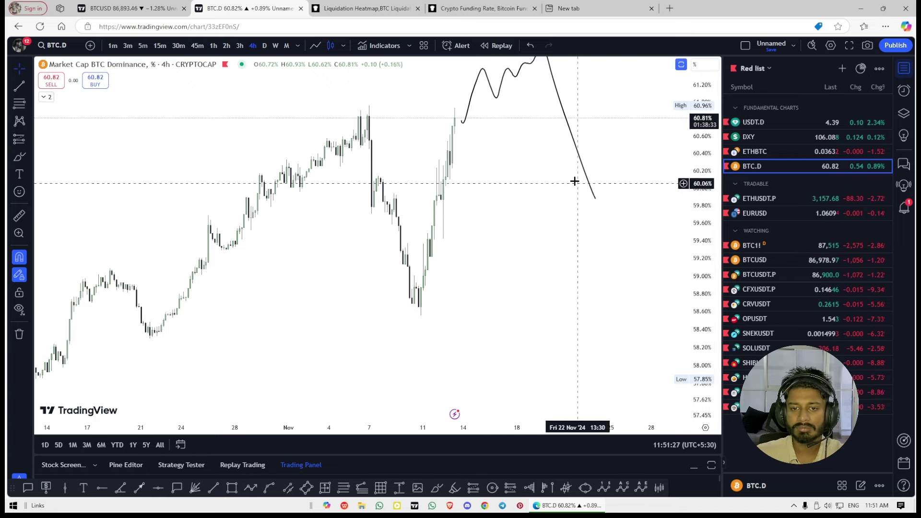
{"action": "left_click_drag", "start_coordinate": [552, 180], "coordinate": [481, 263]}
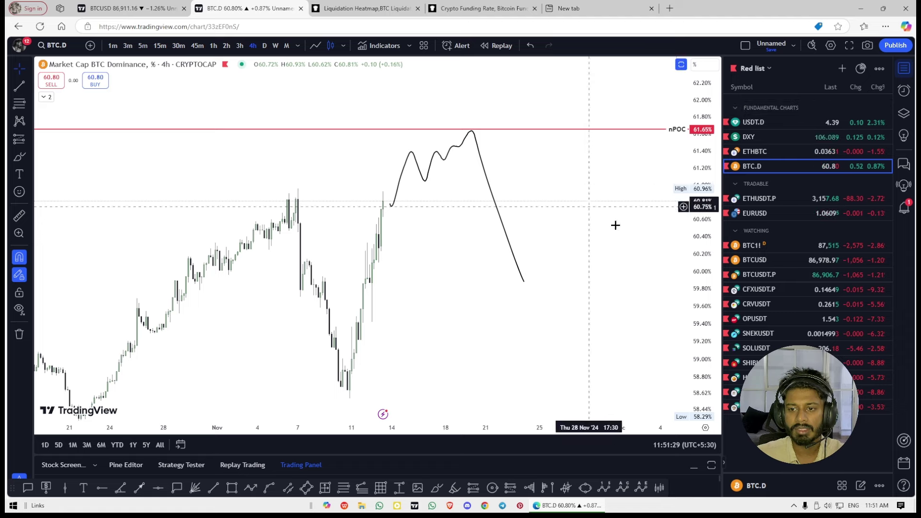
{"action": "left_click_drag", "start_coordinate": [694, 308], "coordinate": [692, 303]}
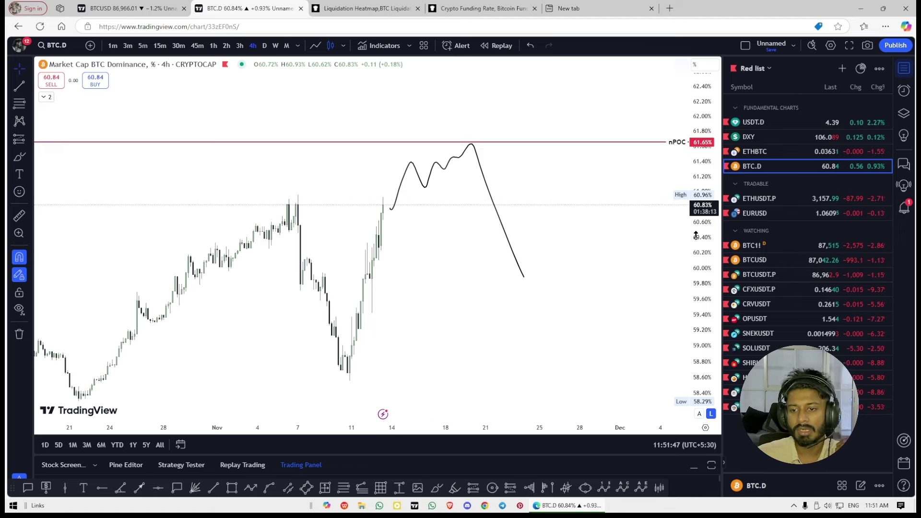
{"action": "left_click_drag", "start_coordinate": [695, 235], "coordinate": [695, 225]}
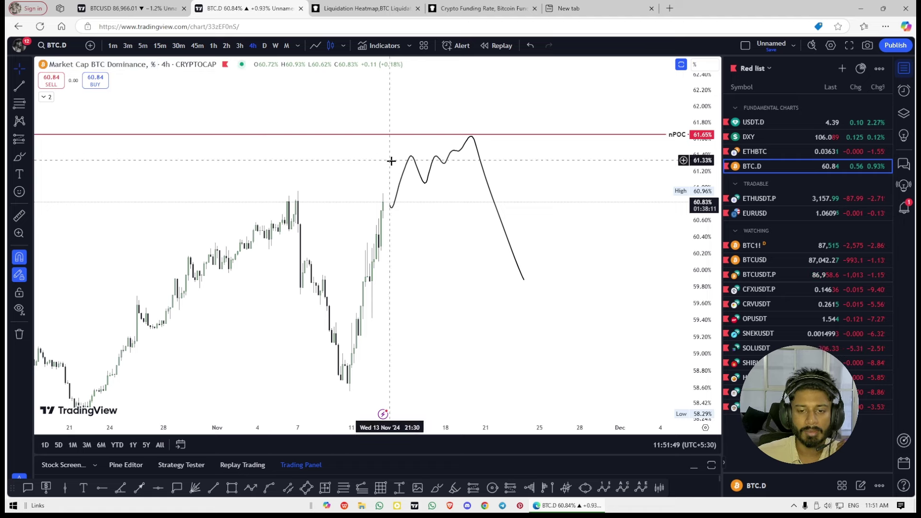
{"action": "left_click_drag", "start_coordinate": [536, 179], "coordinate": [530, 202]}
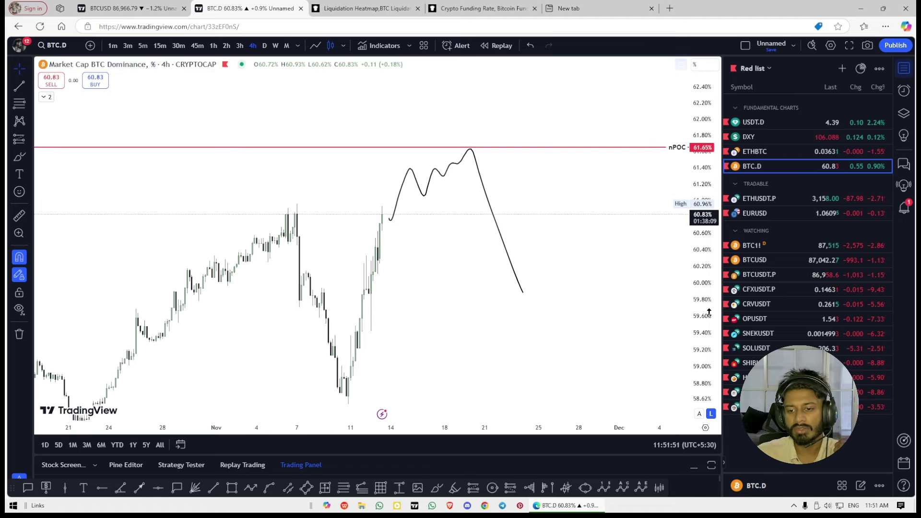
{"action": "left_click_drag", "start_coordinate": [683, 300], "coordinate": [690, 287]}
{"action": "left_click_drag", "start_coordinate": [563, 192], "coordinate": [563, 200]}
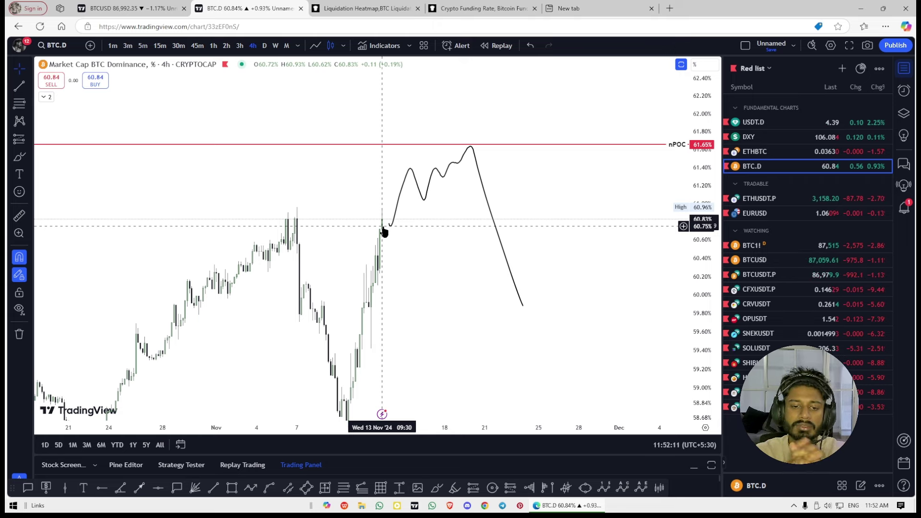
{"action": "left_click", "coordinate": [409, 220], "text": "shift"}
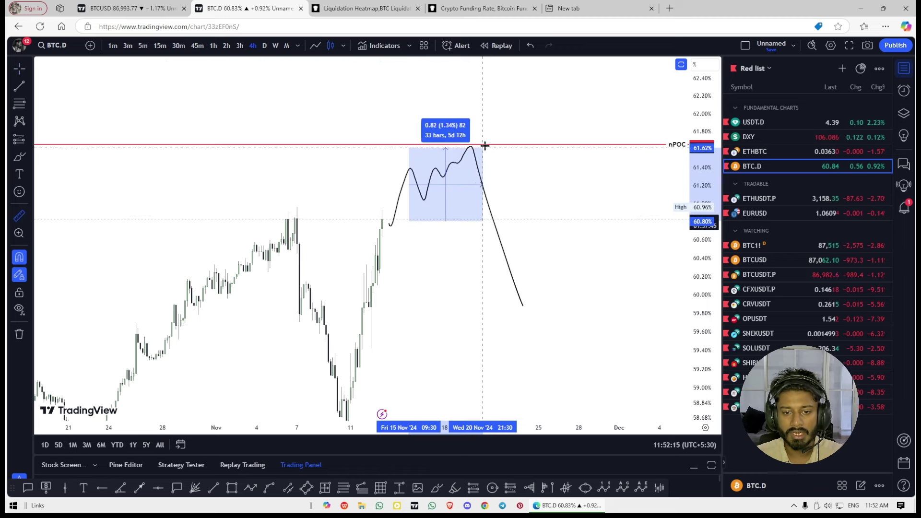
{"action": "left_click", "coordinate": [487, 144]}
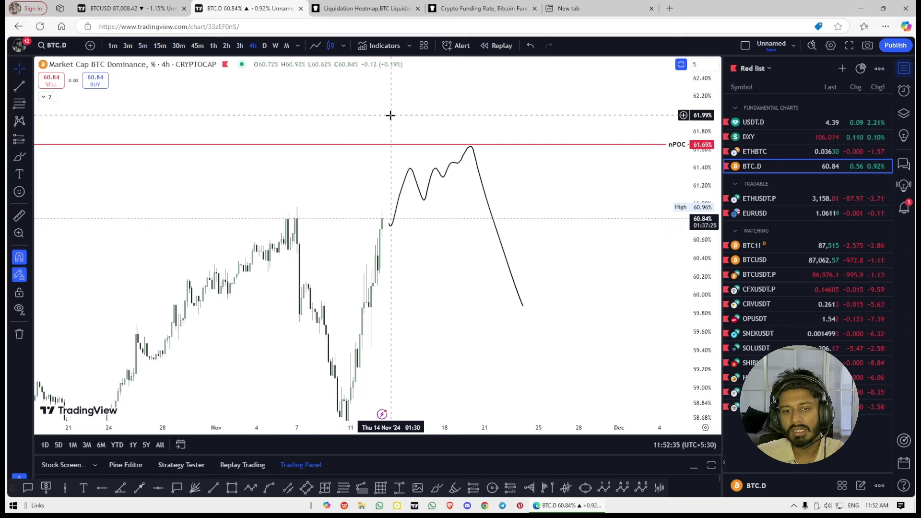
Switch to the Liquidation Heatmap page and scroll up to the Binance BTC/USDT heatmap header.
{"action": "left_click", "coordinate": [363, 8]}
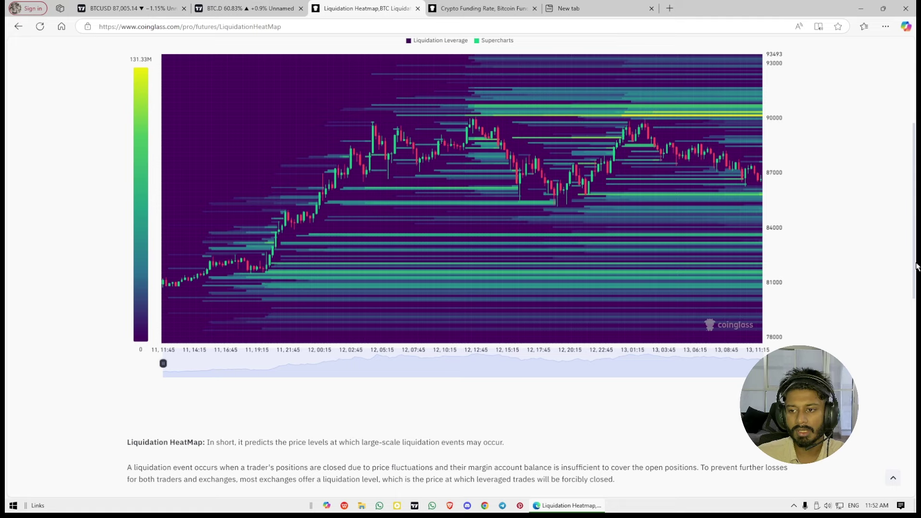
{"action": "left_click_drag", "start_coordinate": [916, 266], "coordinate": [916, 245]}
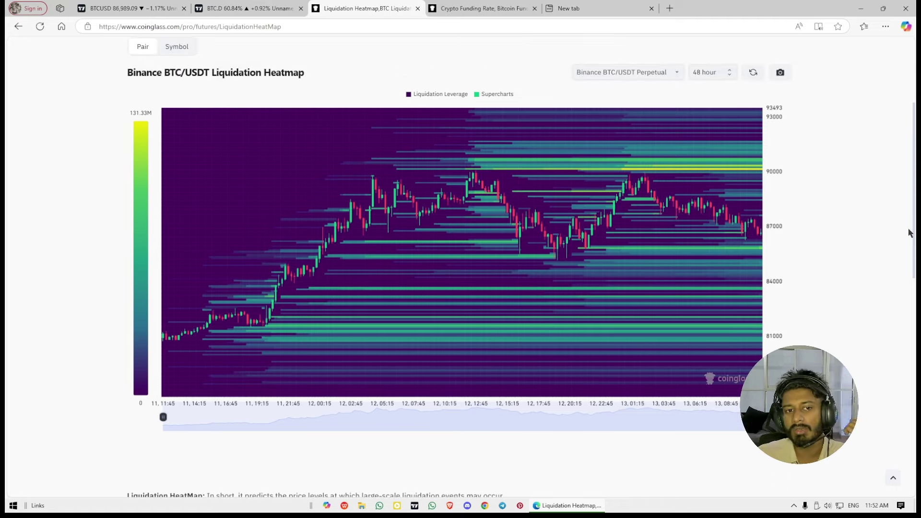
{"action": "left_click_drag", "start_coordinate": [916, 242], "coordinate": [901, 205]}
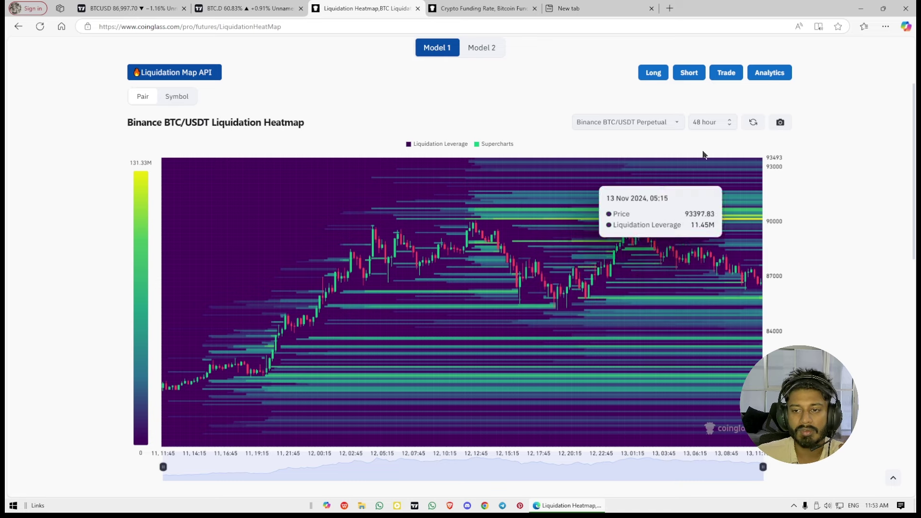
Change the liquidation heatmap time range from 48 hours to 3 day.
{"action": "left_click", "coordinate": [720, 133]}
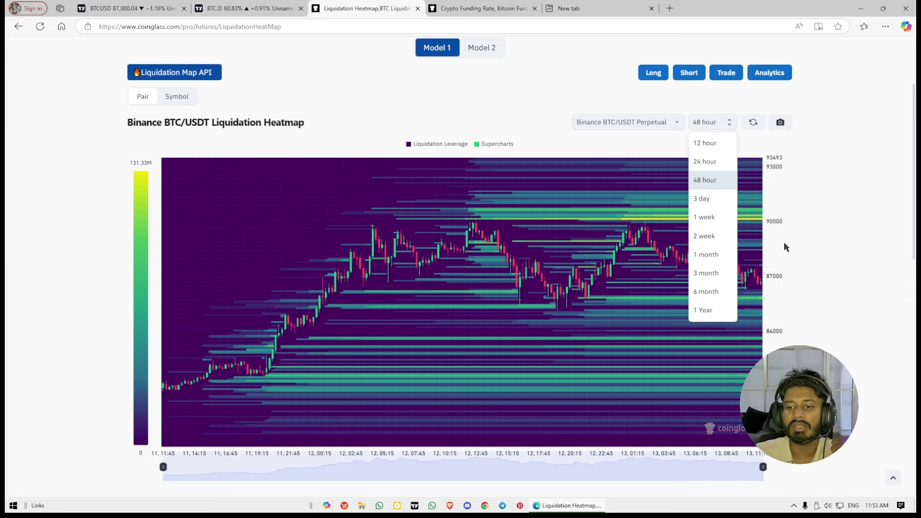
{"action": "left_click", "coordinate": [703, 199]}
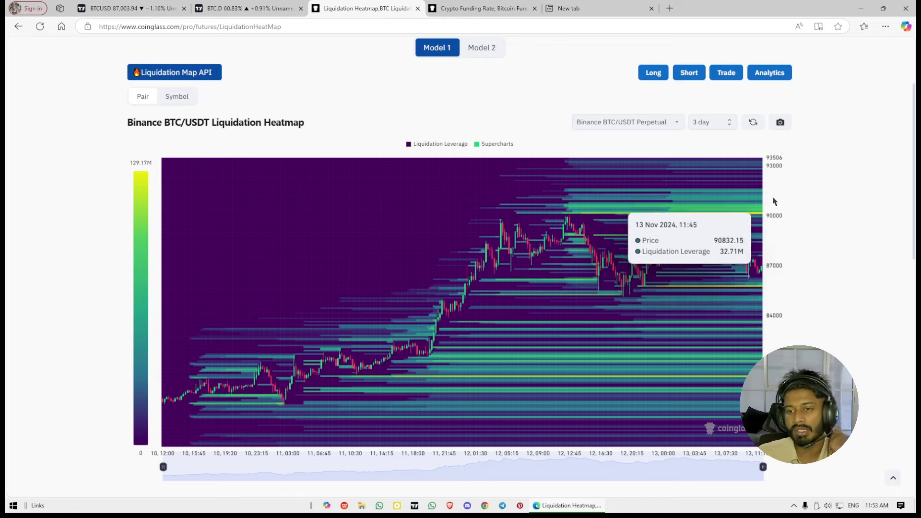
{"action": "scroll", "coordinate": [797, 216], "scroll_direction": "down", "scroll_amount": 5}
{"action": "scroll", "coordinate": [800, 224], "scroll_direction": "up", "scroll_amount": 5}
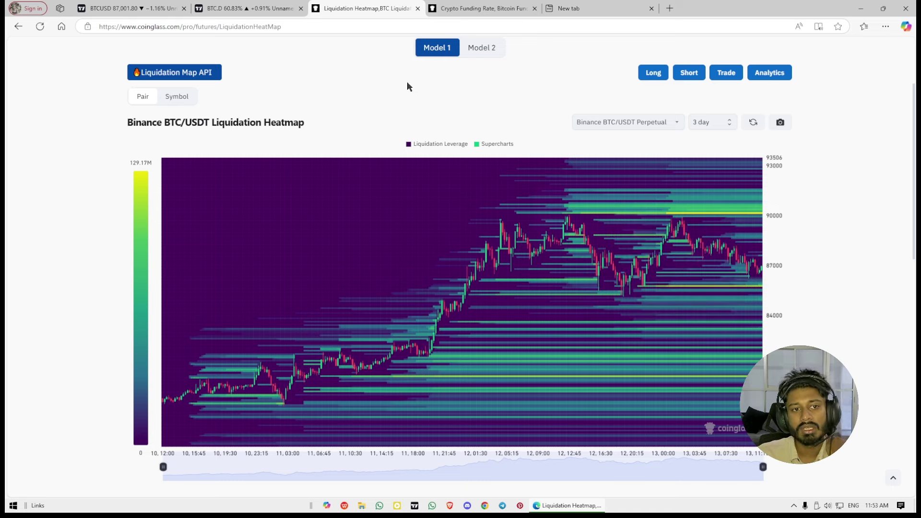
Show the BTCUSD 1h chart with side panels hidden, panned to frame the projected path.
{"action": "left_click", "coordinate": [130, 12]}
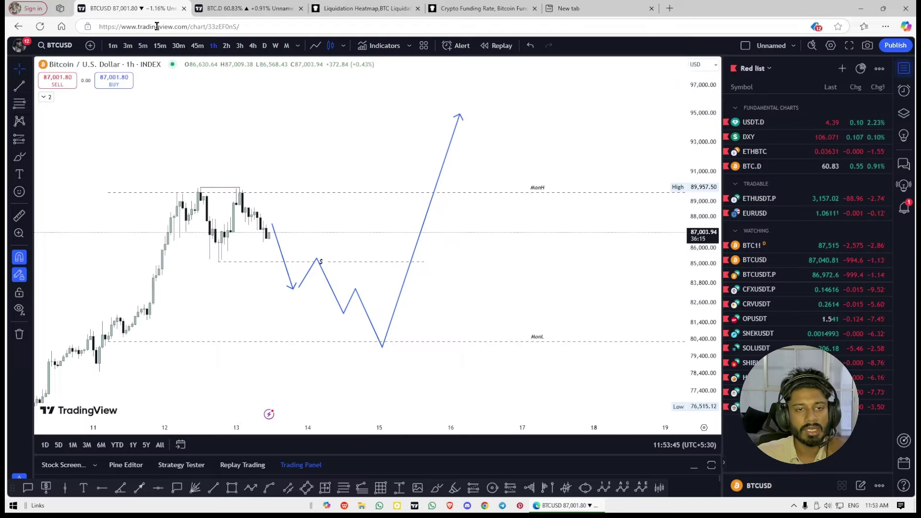
{"action": "left_click", "coordinate": [849, 46]}
{"action": "left_click_drag", "start_coordinate": [649, 192], "coordinate": [570, 165]}
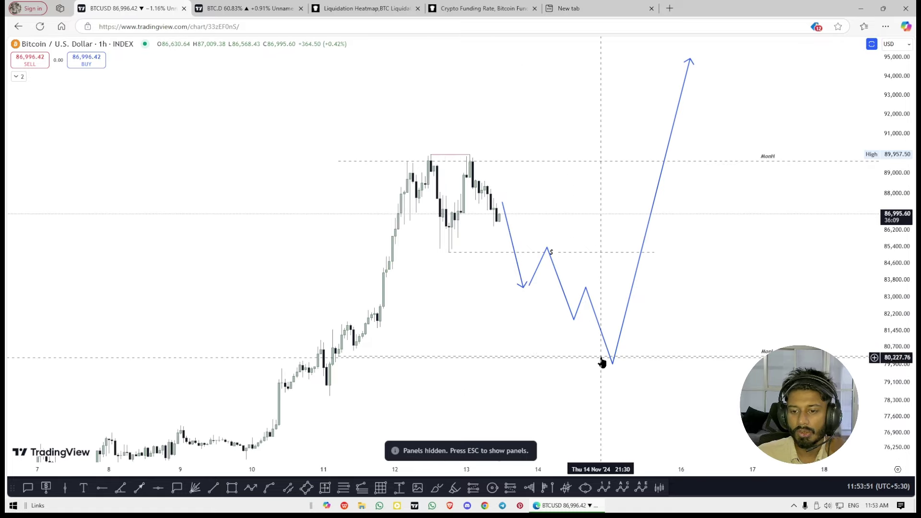
{"action": "left_click_drag", "start_coordinate": [746, 292], "coordinate": [665, 303]}
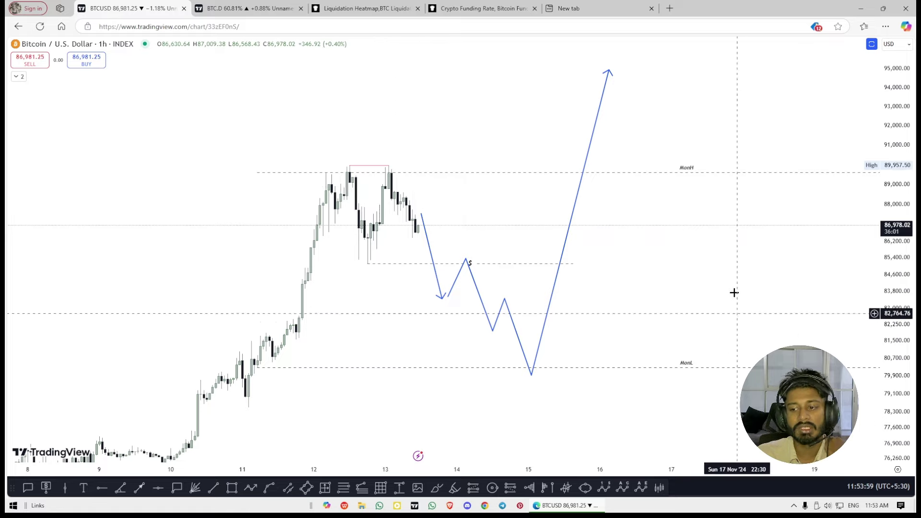
{"action": "left_click_drag", "start_coordinate": [589, 295], "coordinate": [532, 374]}
{"action": "left_click_drag", "start_coordinate": [354, 297], "coordinate": [368, 259]}
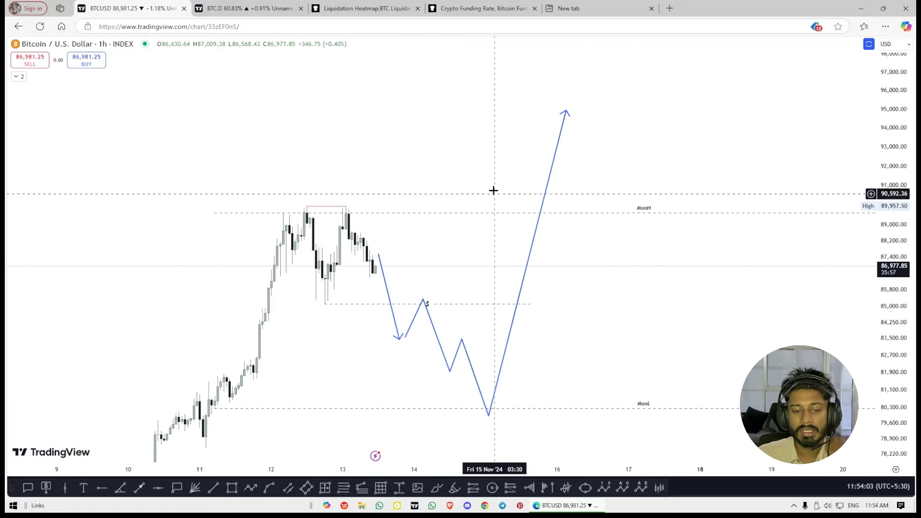
{"action": "left_click_drag", "start_coordinate": [490, 152], "coordinate": [508, 150]}
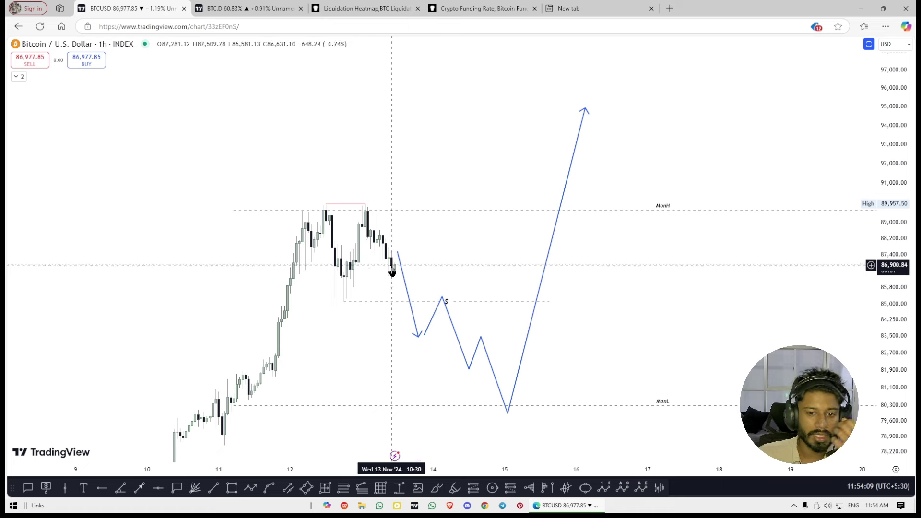
Sketch a freehand brush path from the latest candle spiking above the recent high and back down.
{"action": "left_click", "coordinate": [436, 488]}
{"action": "left_click", "coordinate": [399, 267]}
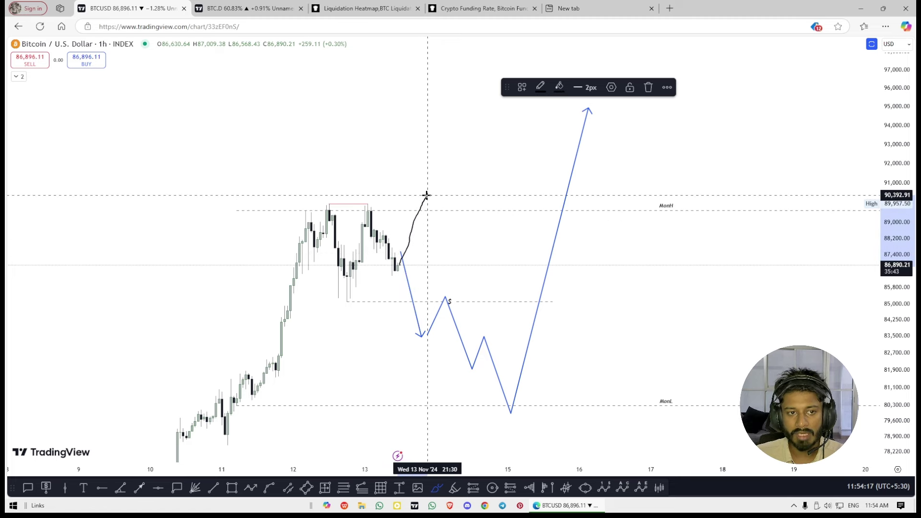
{"action": "left_click_drag", "start_coordinate": [438, 253], "coordinate": [463, 355]}
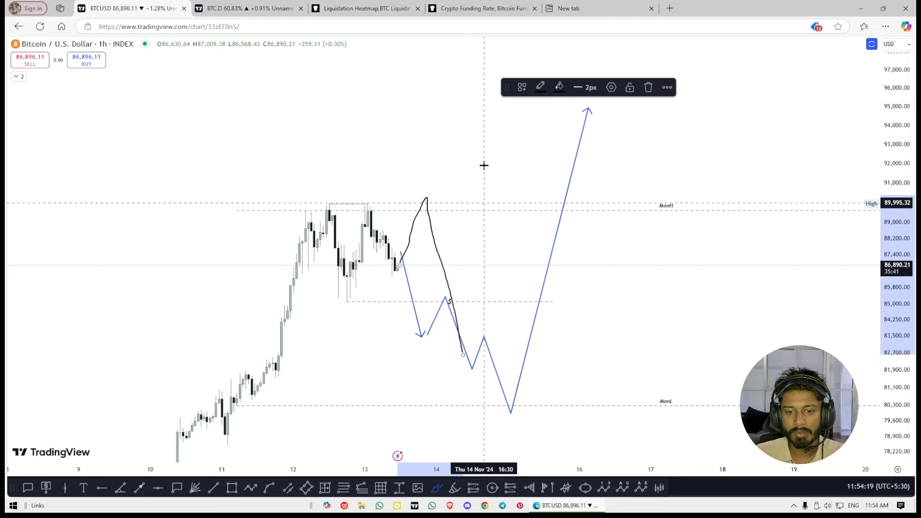
{"action": "left_click", "coordinate": [372, 200]}
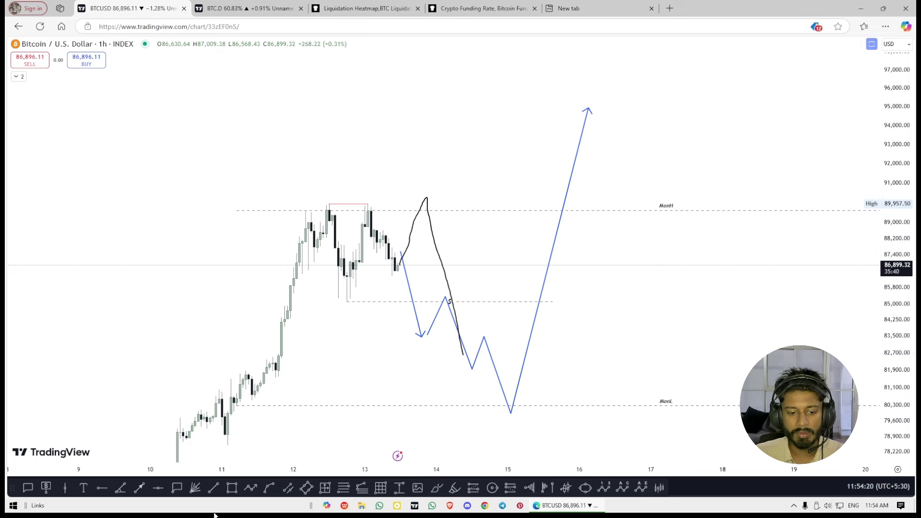
Draw a trend line from the earlier high to the projected high and apply the DV template.
{"action": "left_click", "coordinate": [213, 489]}
{"action": "left_click", "coordinate": [329, 203]}
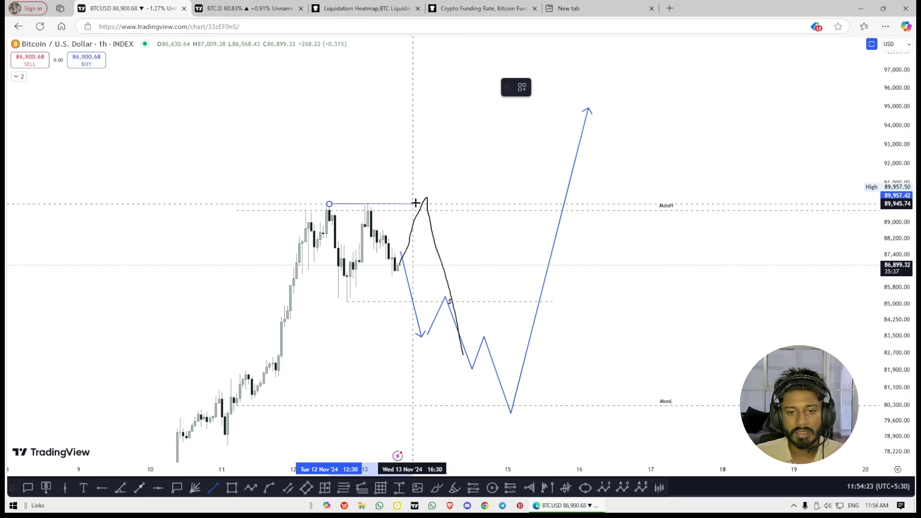
{"action": "left_click", "coordinate": [427, 197]}
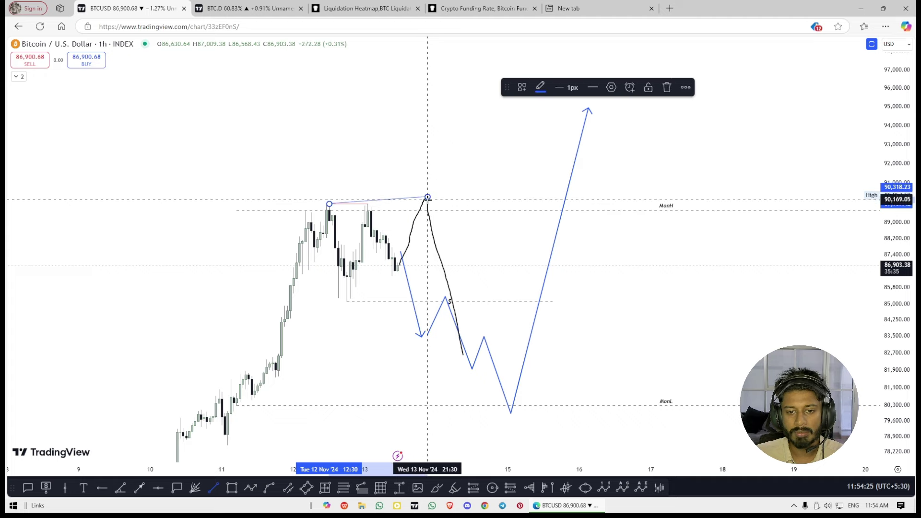
{"action": "left_click", "coordinate": [523, 89]}
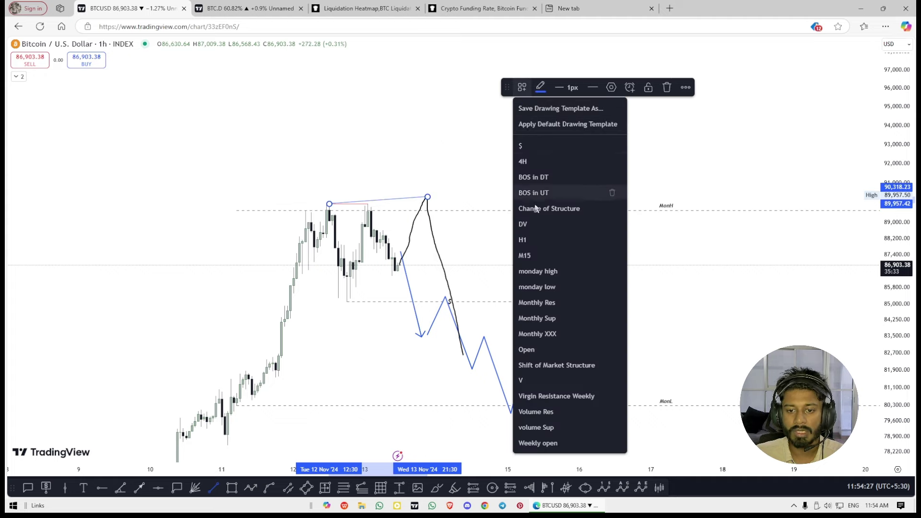
{"action": "left_click", "coordinate": [535, 233]}
{"action": "double_click", "coordinate": [424, 155]}
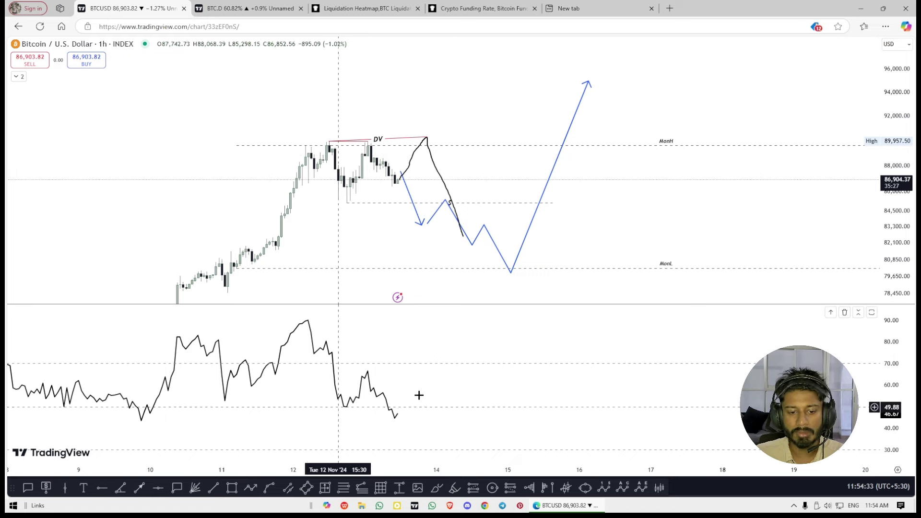
{"action": "left_click_drag", "start_coordinate": [350, 231], "coordinate": [354, 191]}
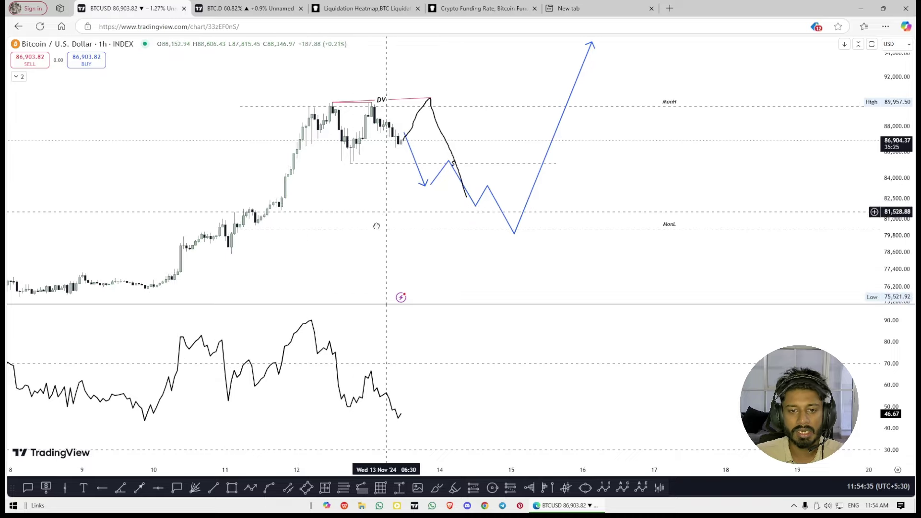
{"action": "left_click_drag", "start_coordinate": [432, 145], "coordinate": [422, 161]}
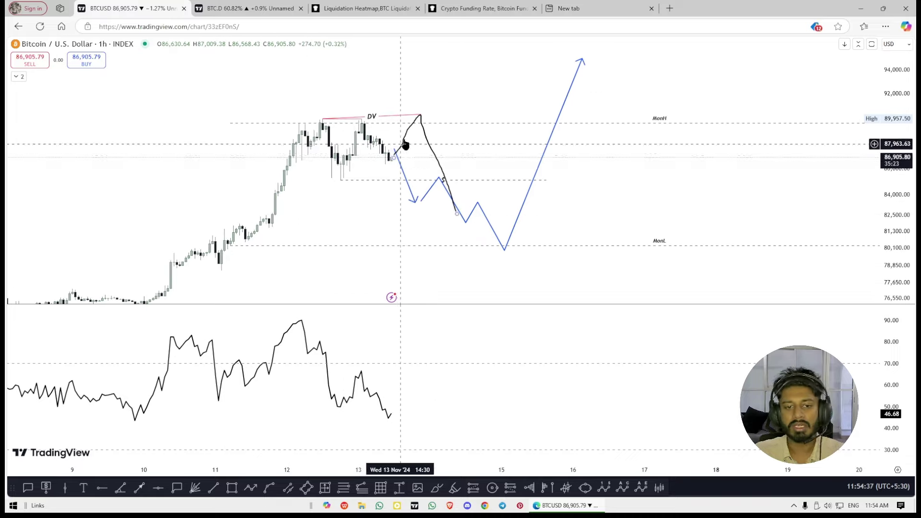